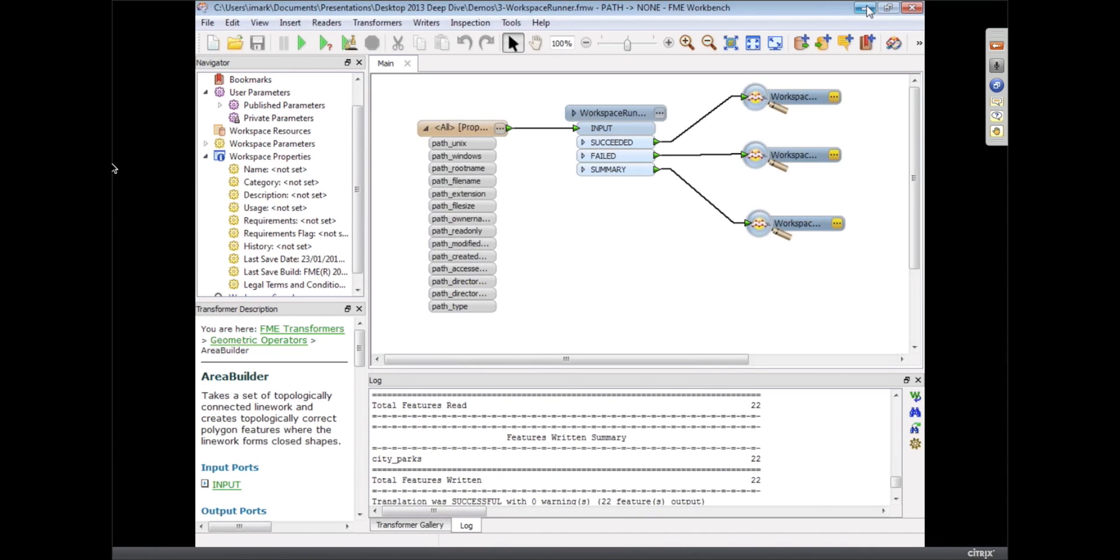
# - Briefly view the WorkspaceRunner's parameters, dismissing them without changes
pyautogui.click(661, 115)
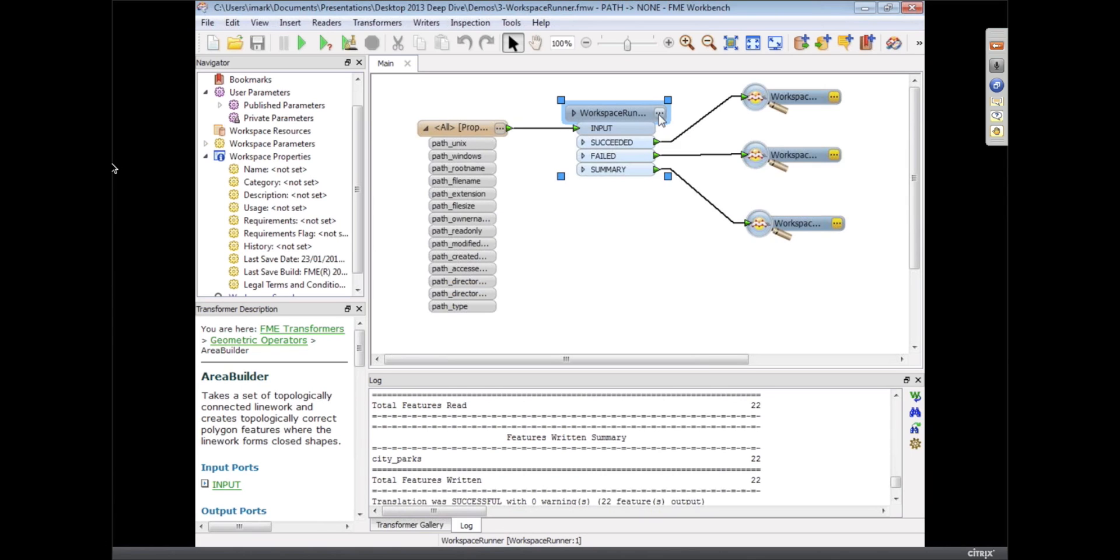
pyautogui.click(660, 115)
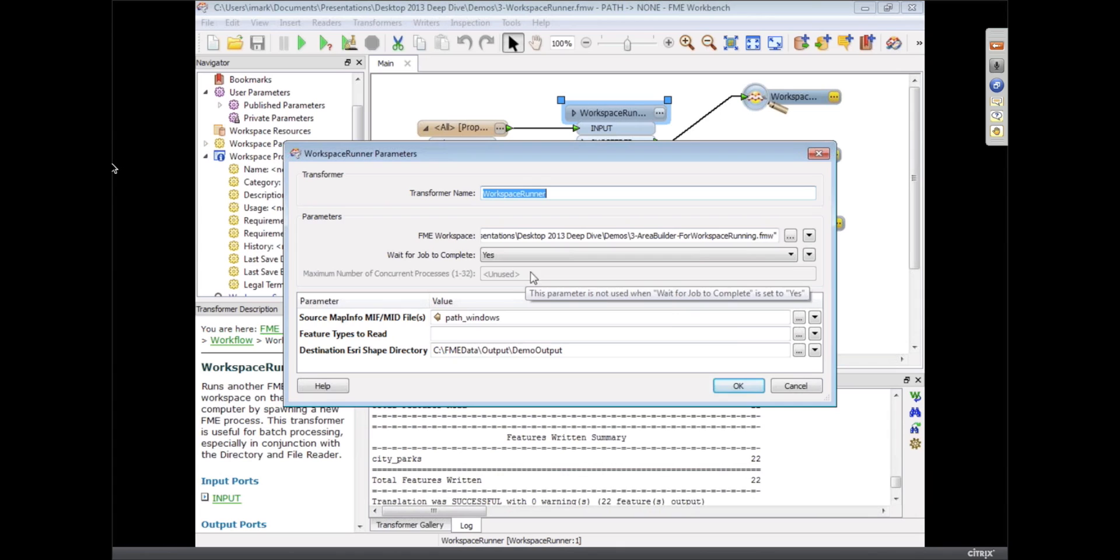
pyautogui.click(796, 387)
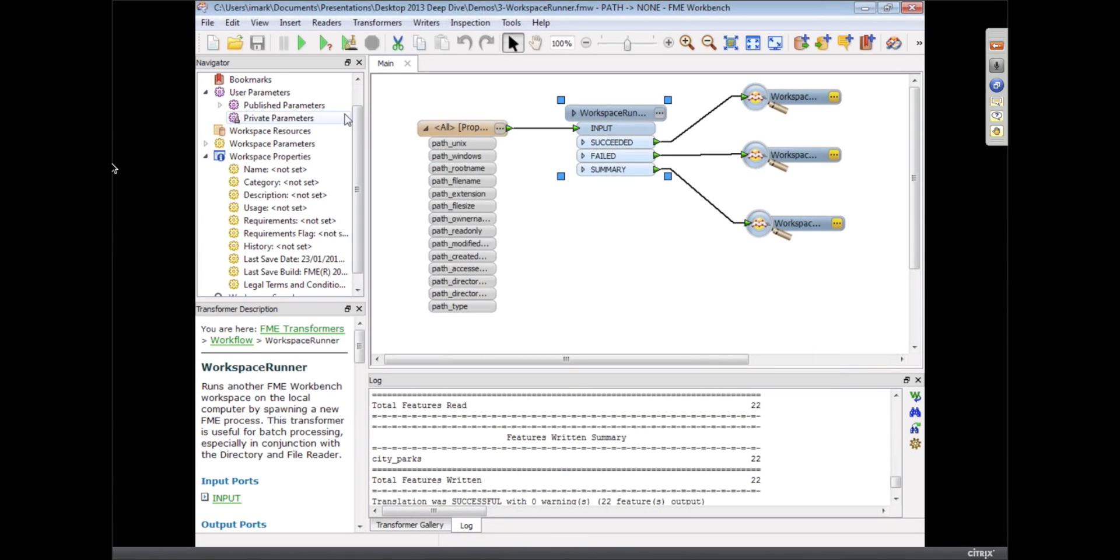
pyautogui.moveTo(357, 115); pyautogui.dragTo(358, 88)
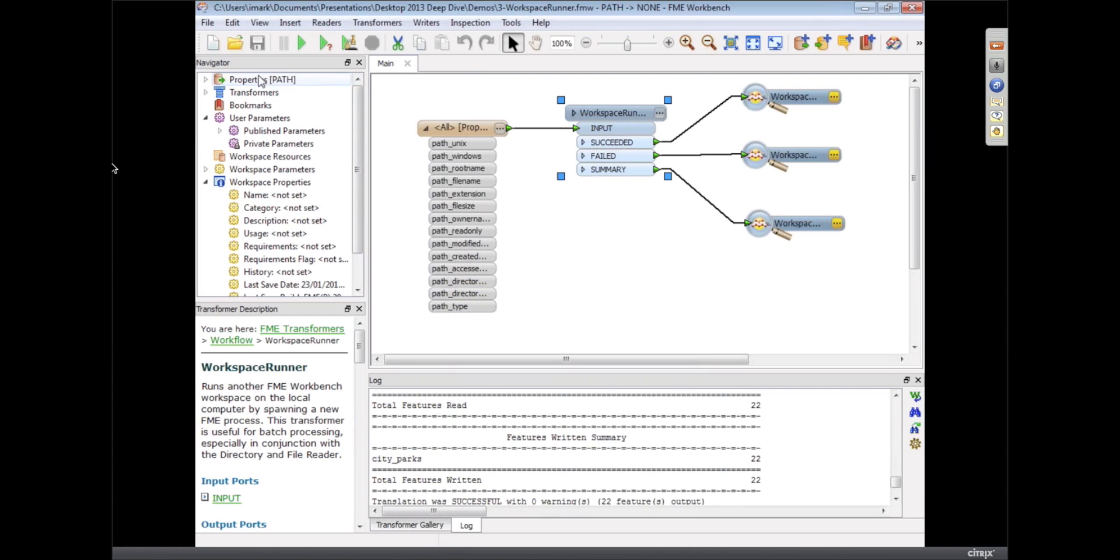
# - Inspect the reader's PATH properties (coordinate system, Path Filter) and return to the WorkspaceRunner's parameters
pyautogui.click(207, 80)
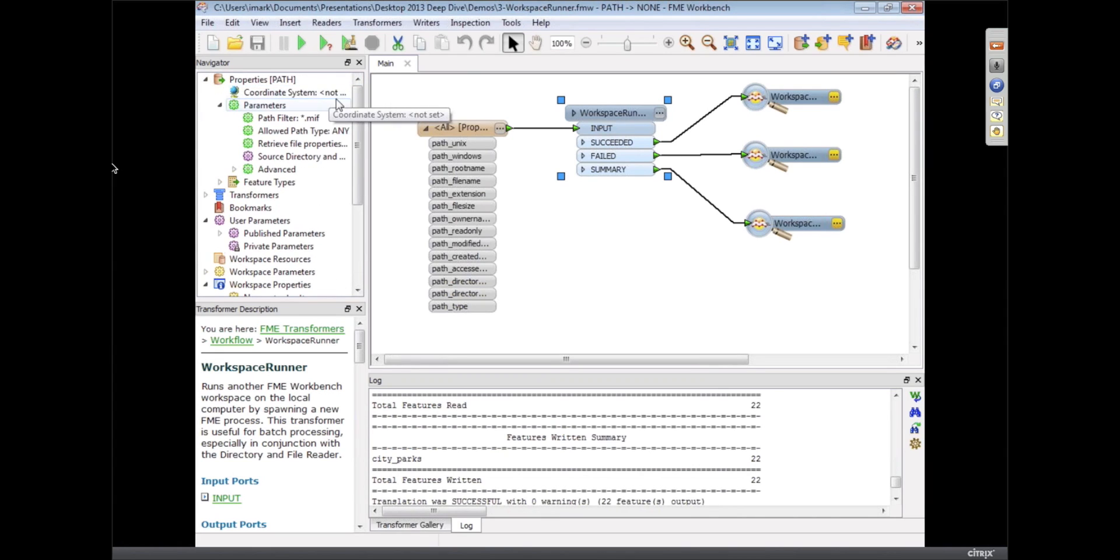
pyautogui.click(470, 129)
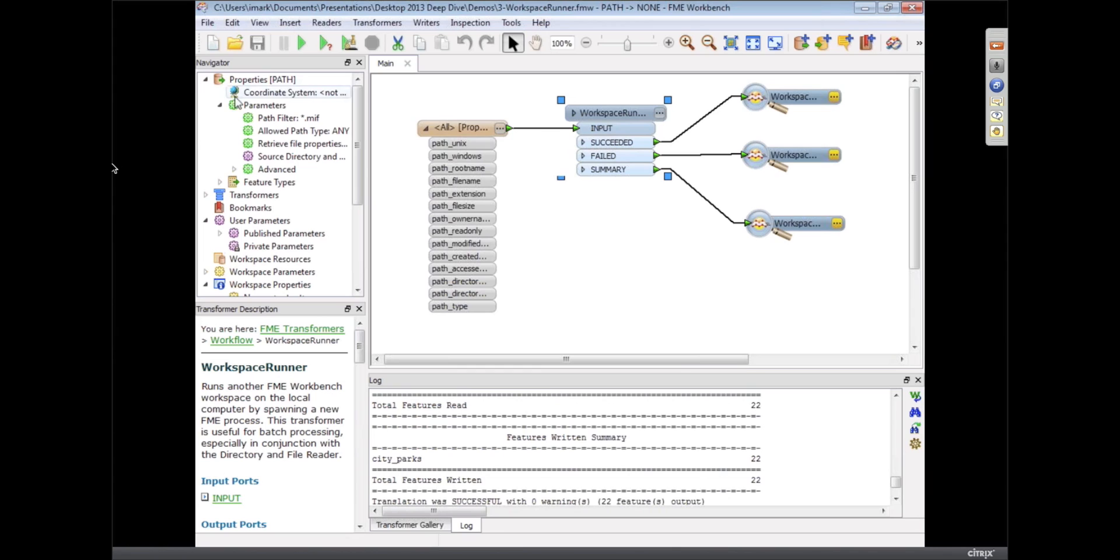
pyautogui.click(289, 118)
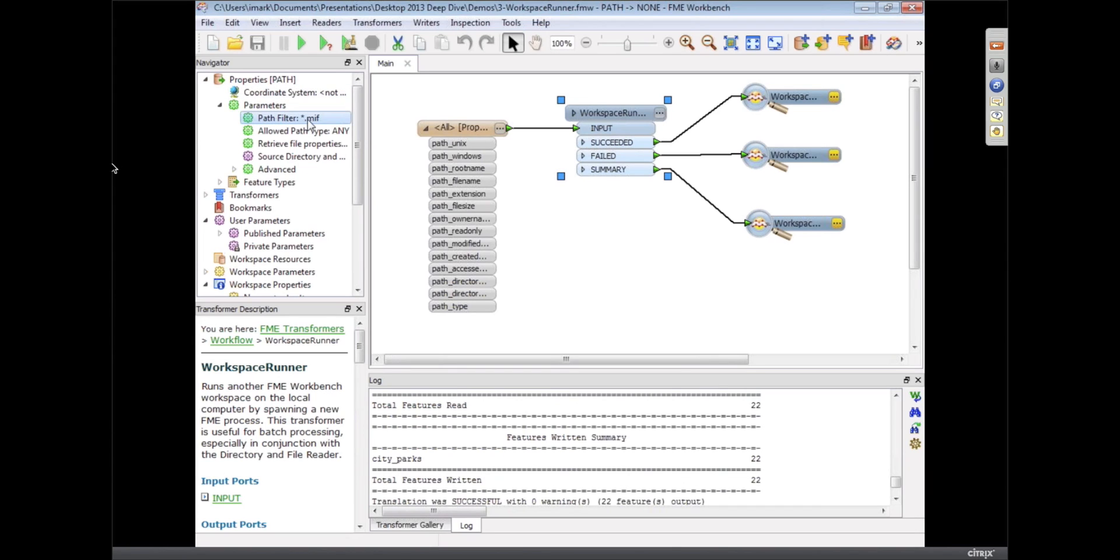
pyautogui.click(658, 114)
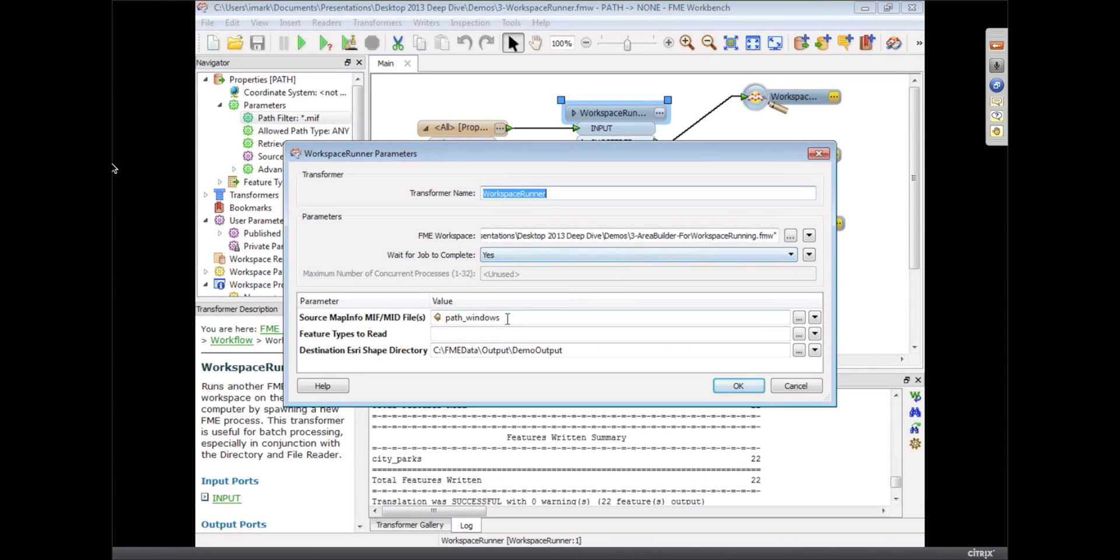
# - Set Wait for Job to Complete to No on the WorkspaceRunner reading from path_windows
pyautogui.doubleClick(473, 318)
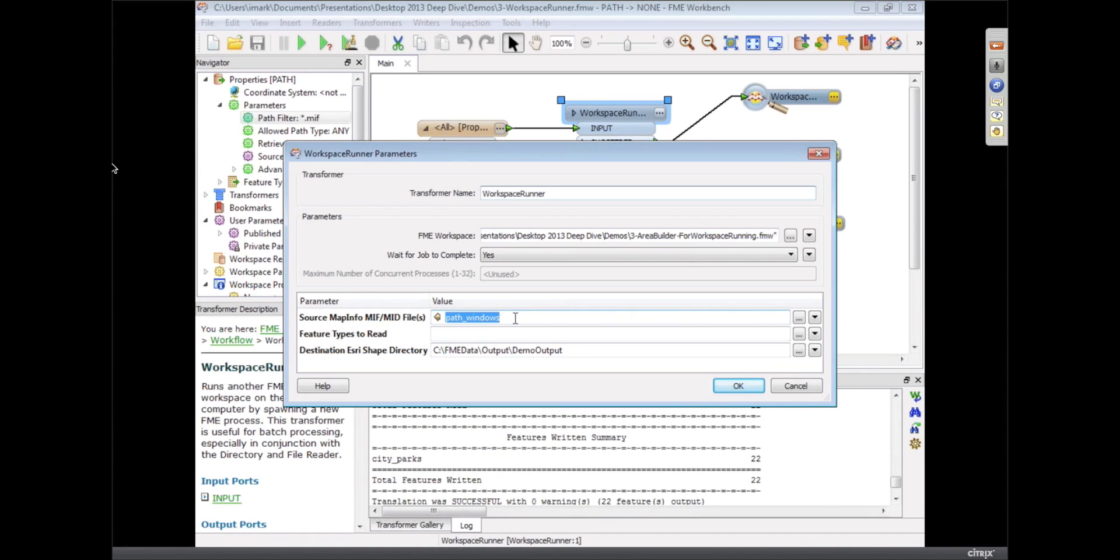
pyautogui.click(509, 257)
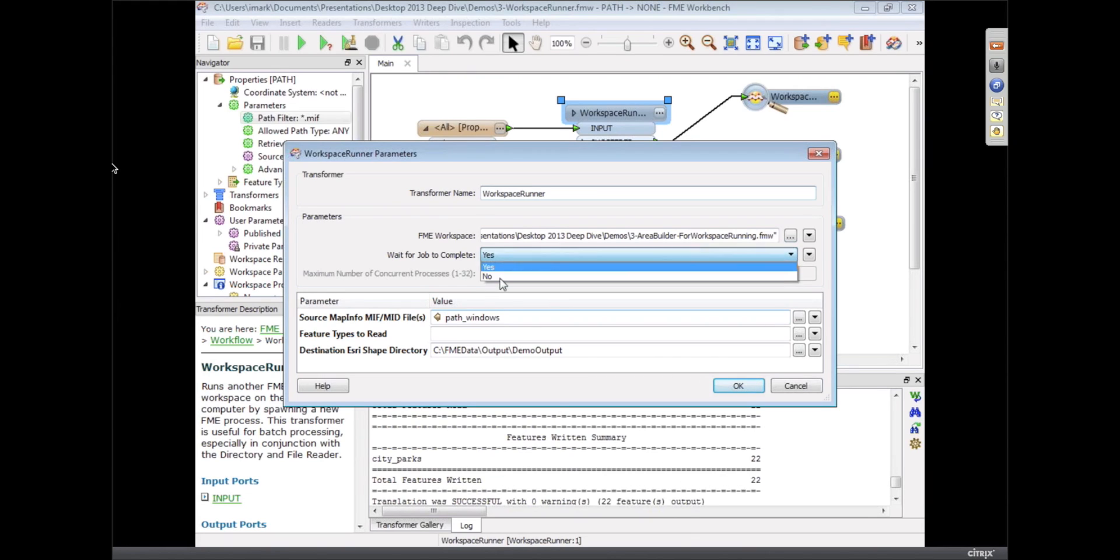
pyautogui.click(511, 277)
pyautogui.click(501, 275)
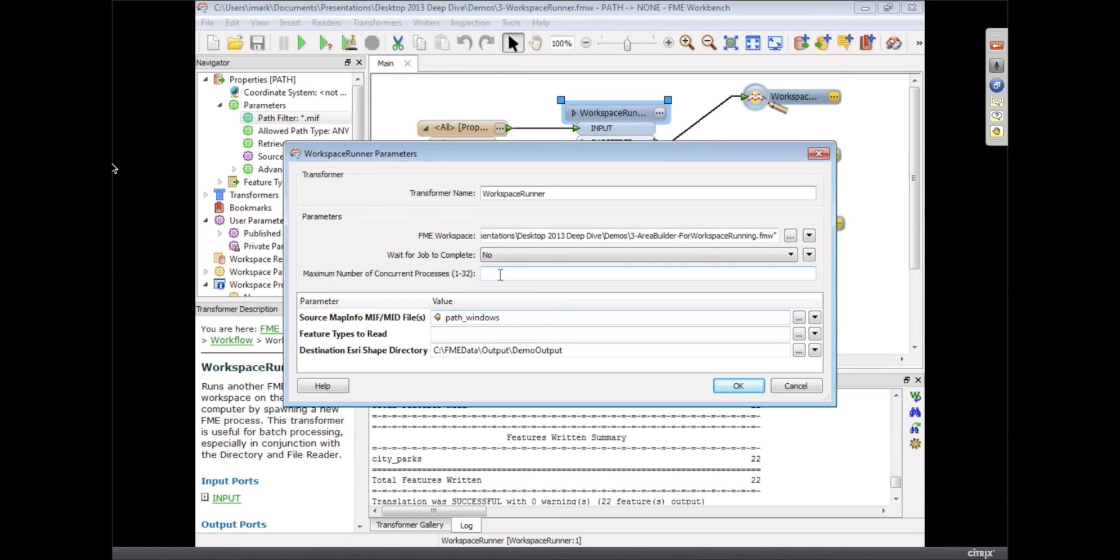
pyautogui.write('8')
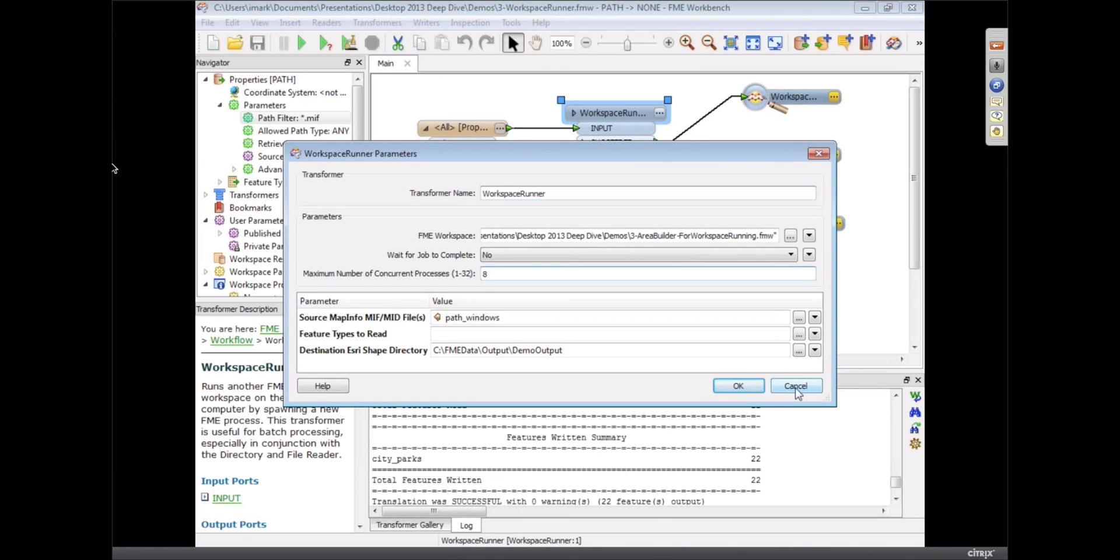
# - Leave Maximum Number of Concurrent Processes at 8 and dismiss the parameters
pyautogui.doubleClick(484, 273)
pyautogui.click(798, 388)
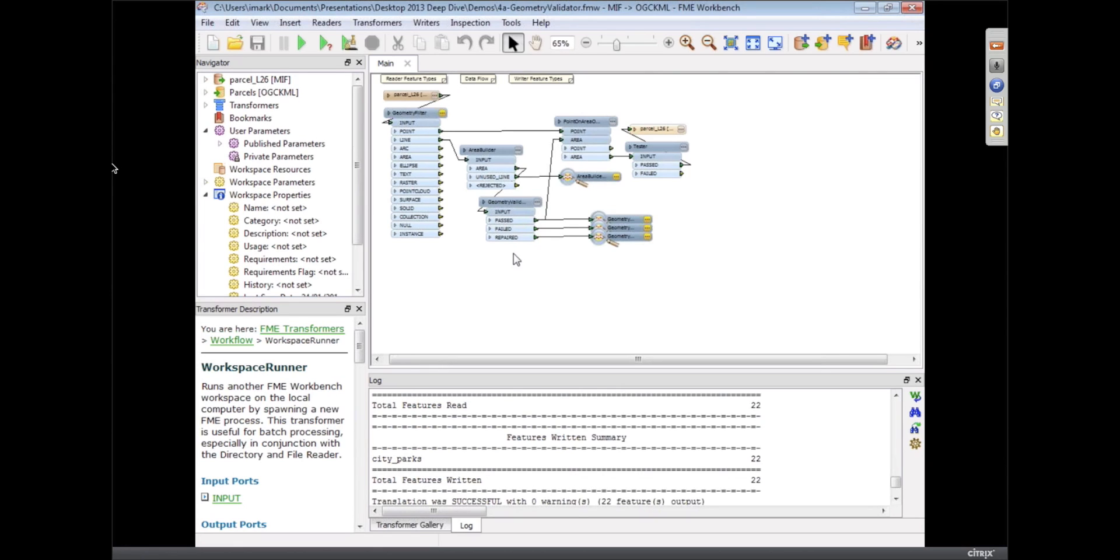
# - Fit the whole GeometryValidator workspace into view
pyautogui.click(733, 44)
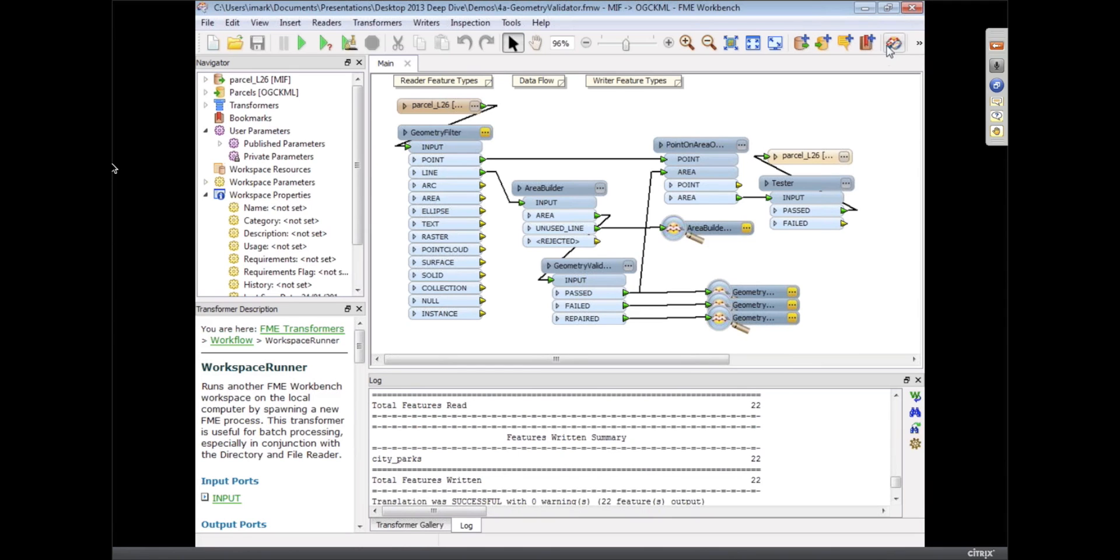
pyautogui.click(742, 144)
pyautogui.press('Escape')
pyautogui.doubleClick(560, 188)
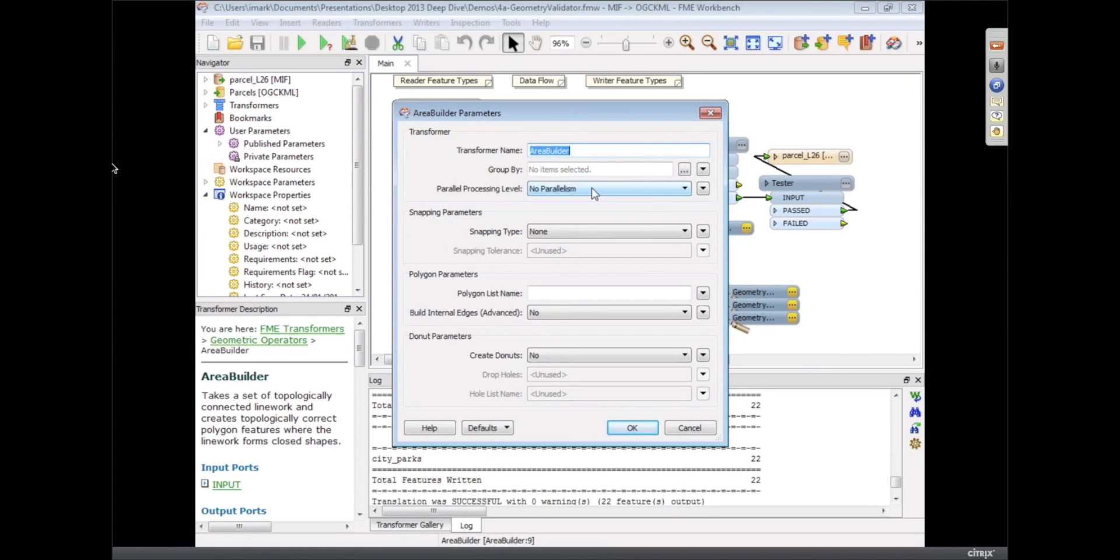
pyautogui.click(591, 191)
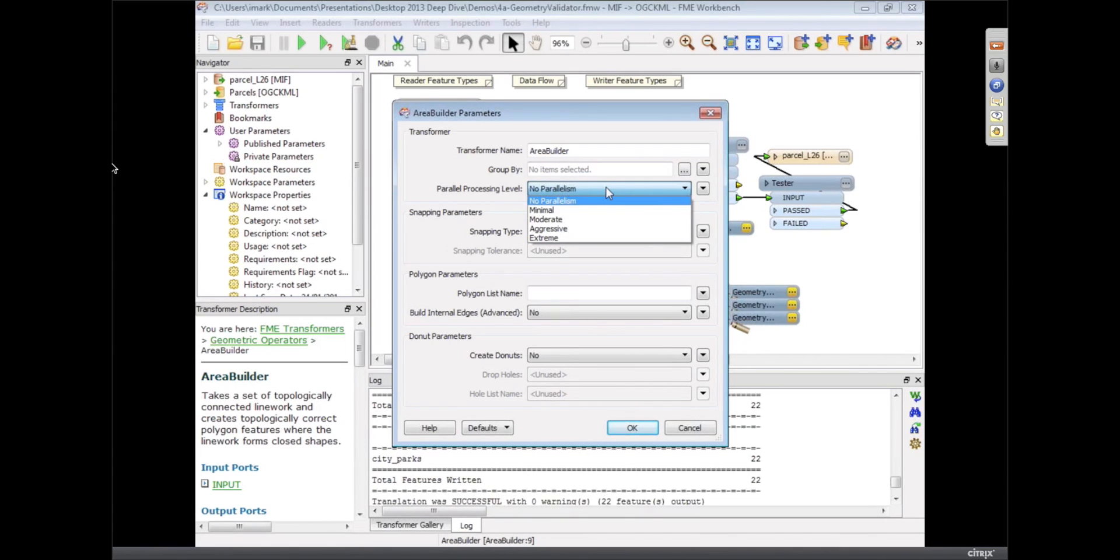
pyautogui.click(606, 190)
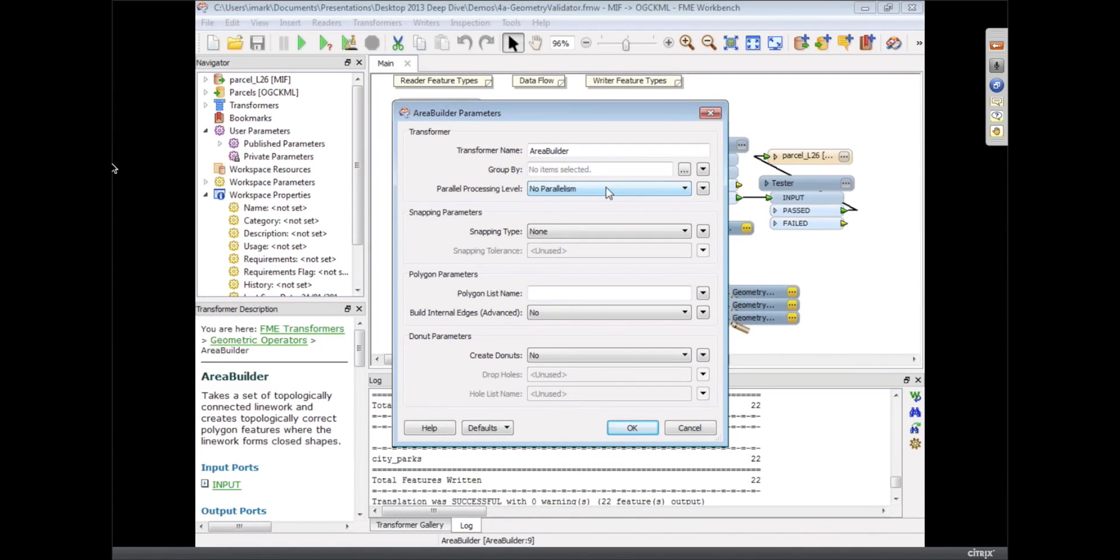
pyautogui.click(690, 427)
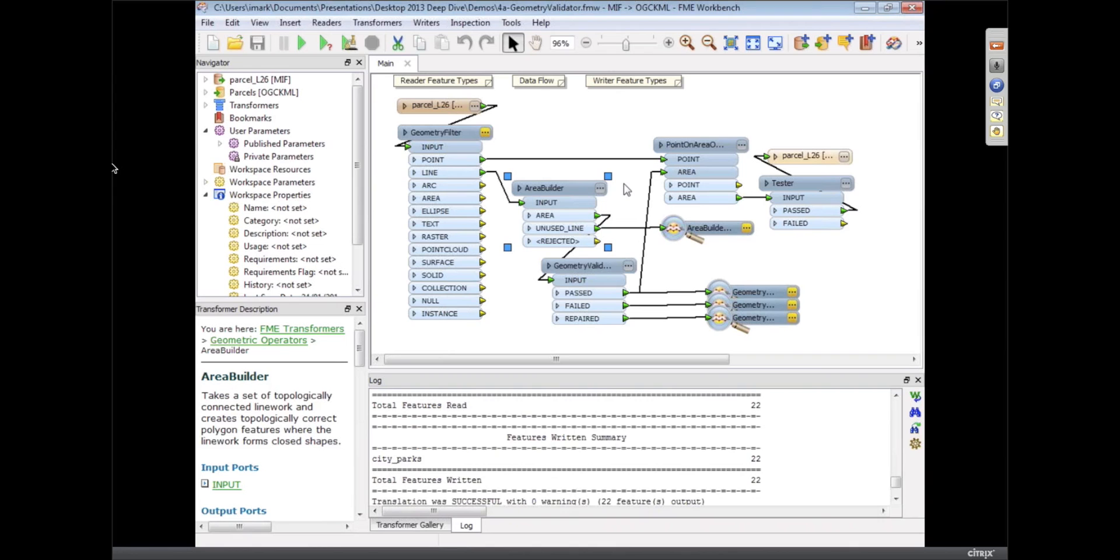